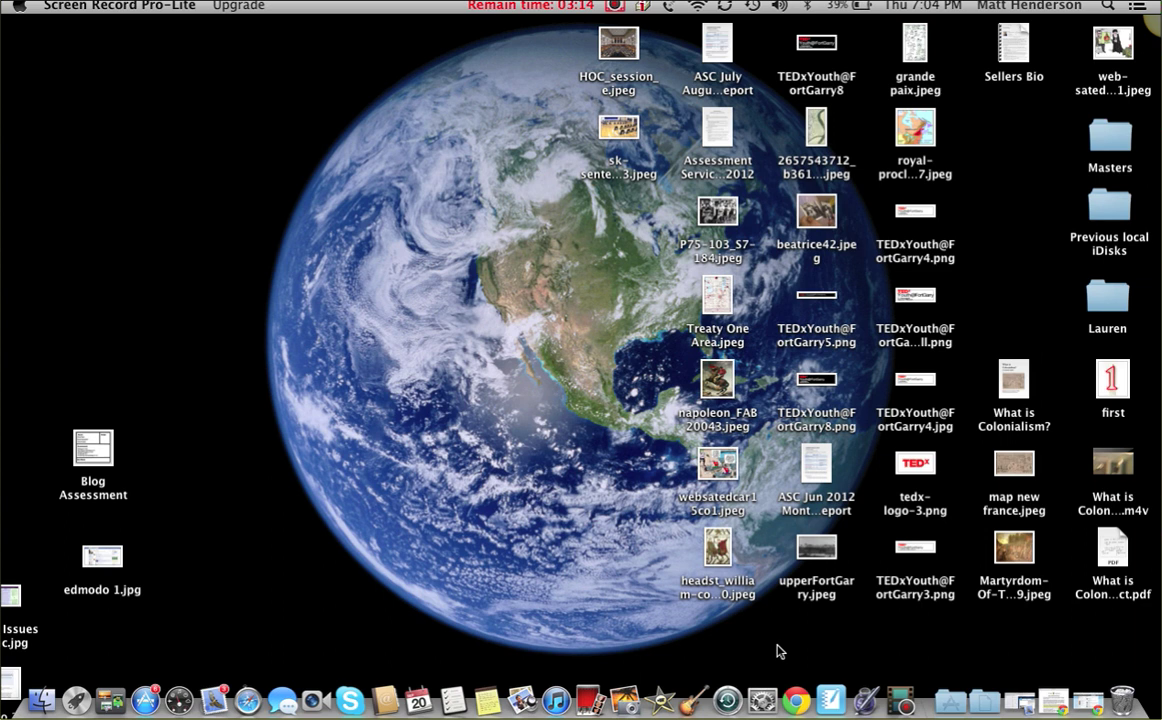
Step: From Google Drive, open Google Sites and bring up the new-site form
left_click(796, 700)
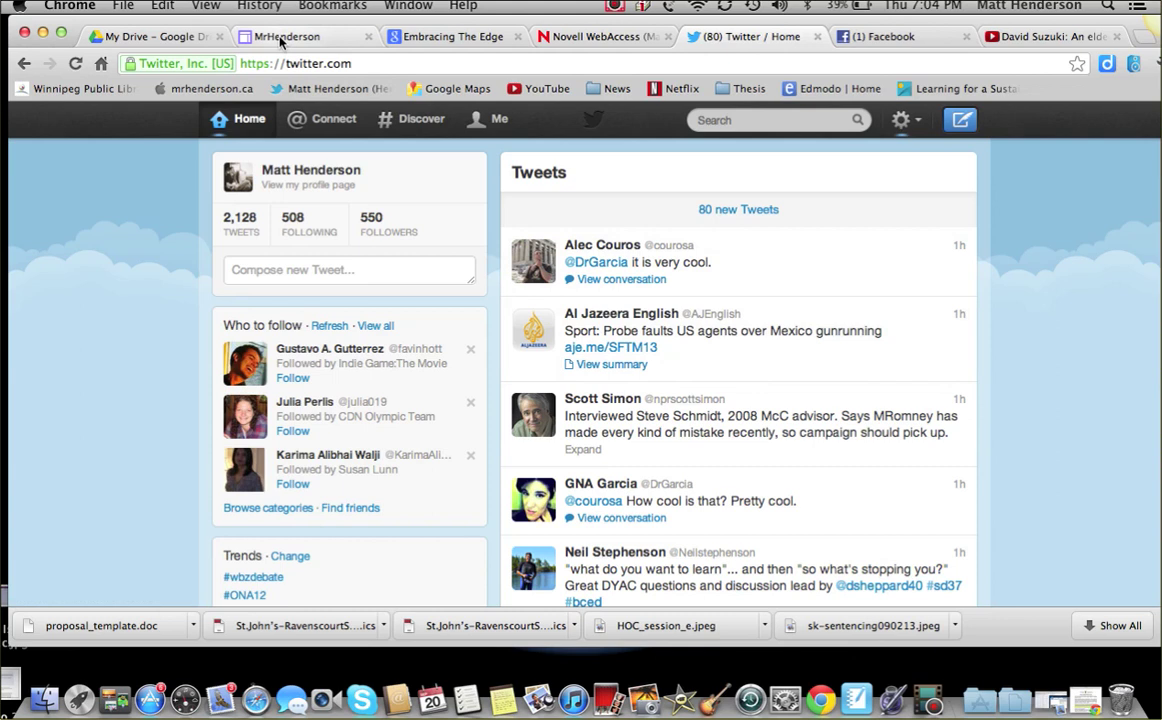
left_click(170, 36)
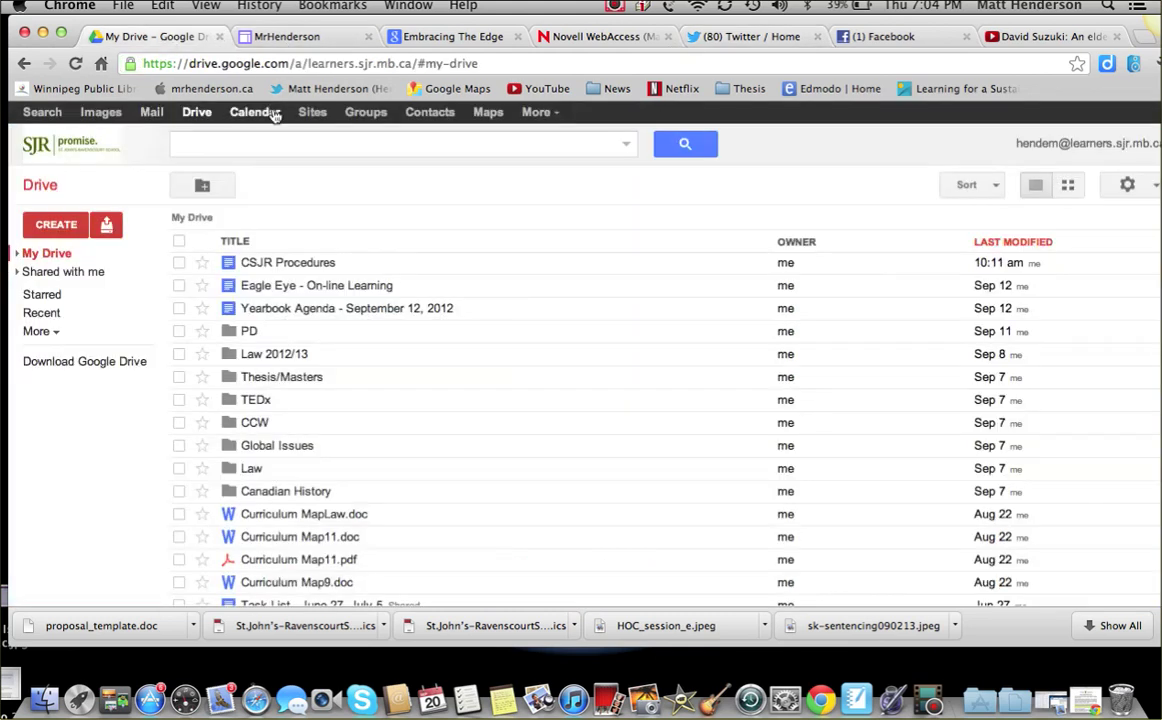
left_click(311, 112)
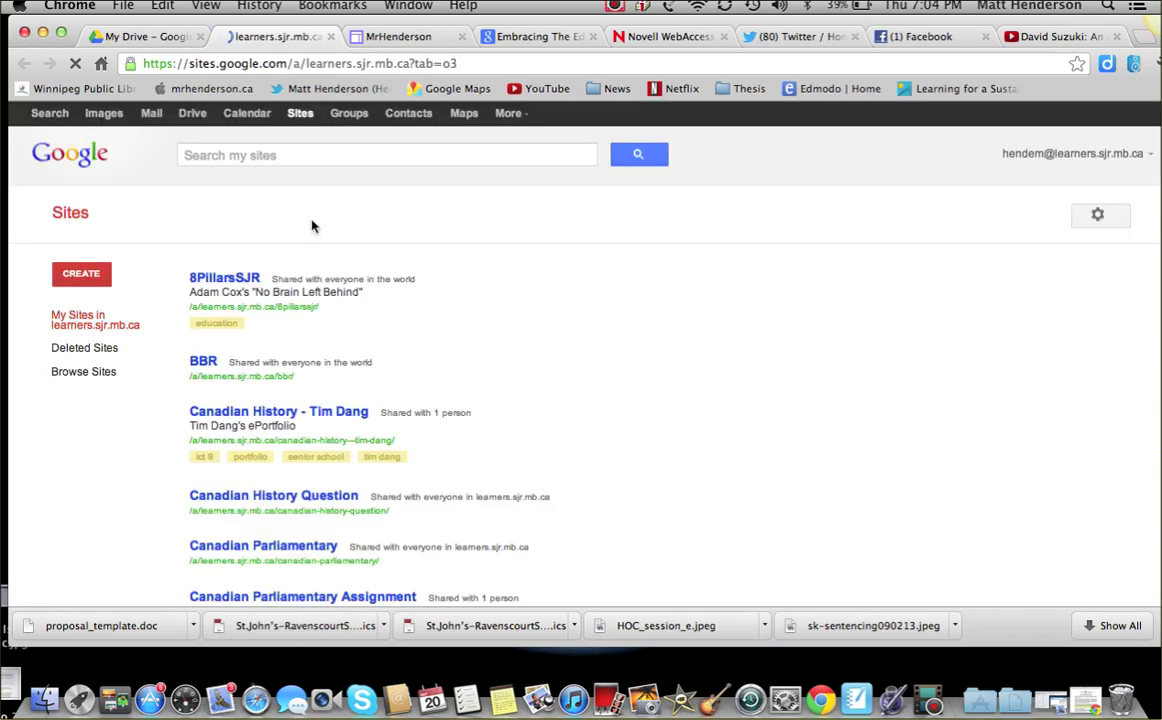
left_click(81, 276)
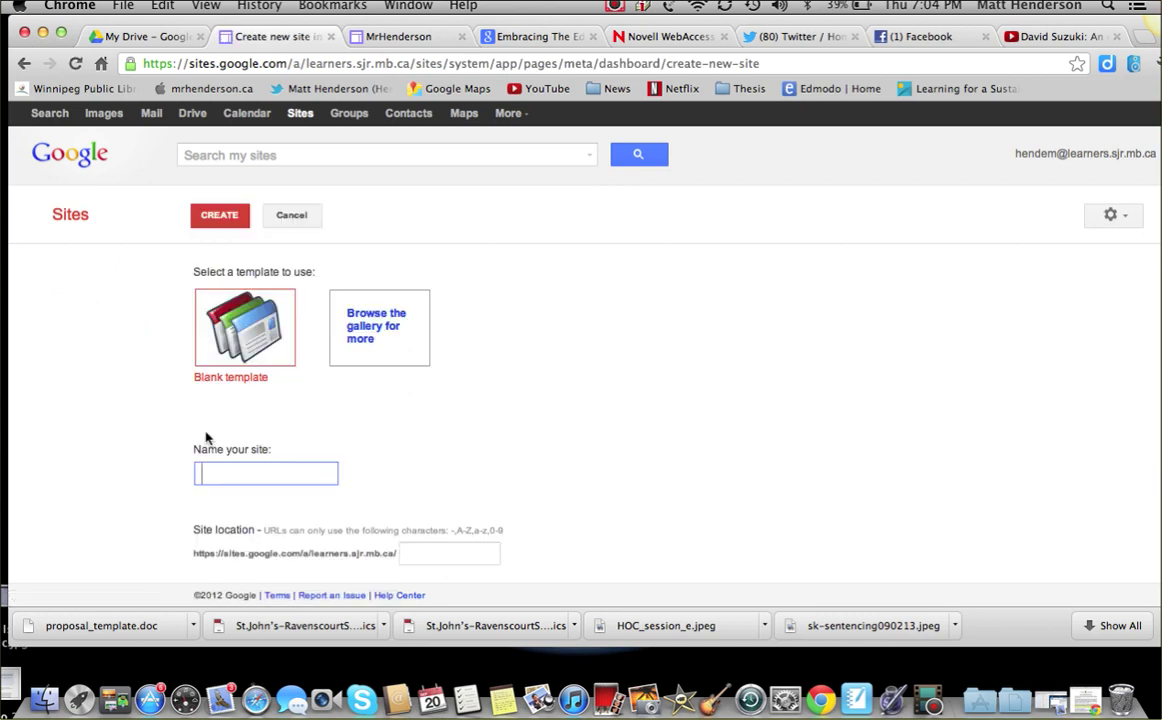
Step: Create a new site named 'CSJR' from the Blank template
type("Cs")
key("BackSpace")
type("SJR")
scroll(397, 418, "down", 2)
scroll(397, 418, "up", 2)
left_click(222, 222)
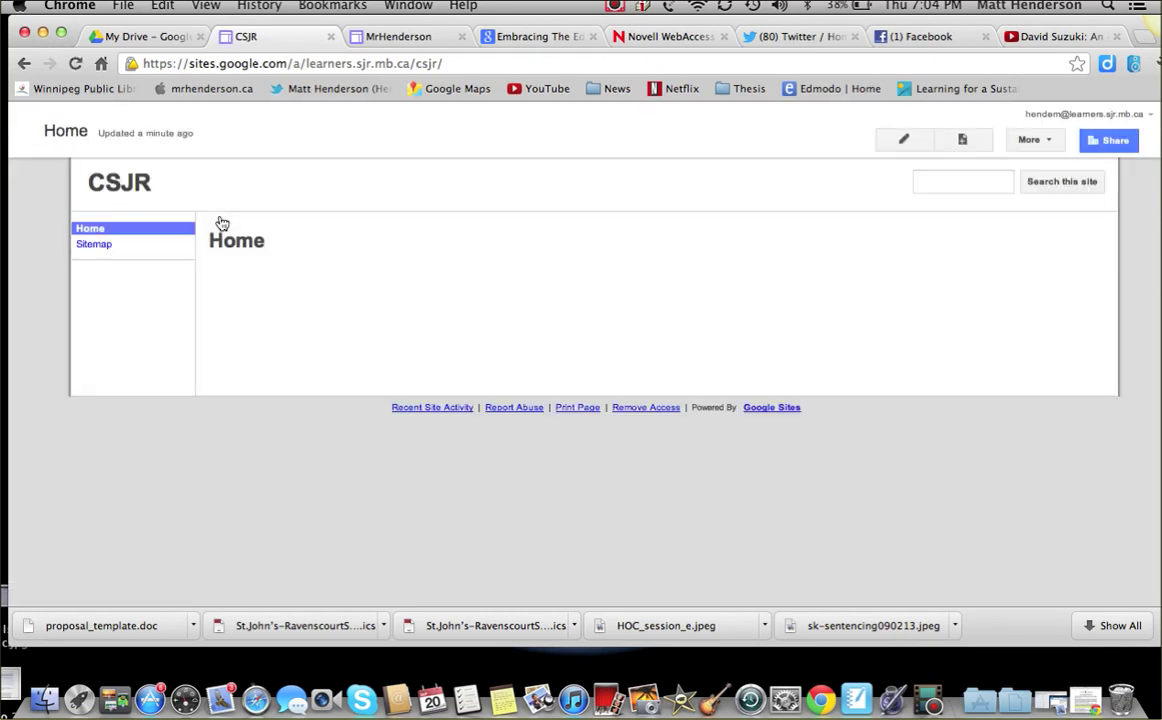
Step: Edit the Home page and choose to insert a YouTube video
left_click(903, 143)
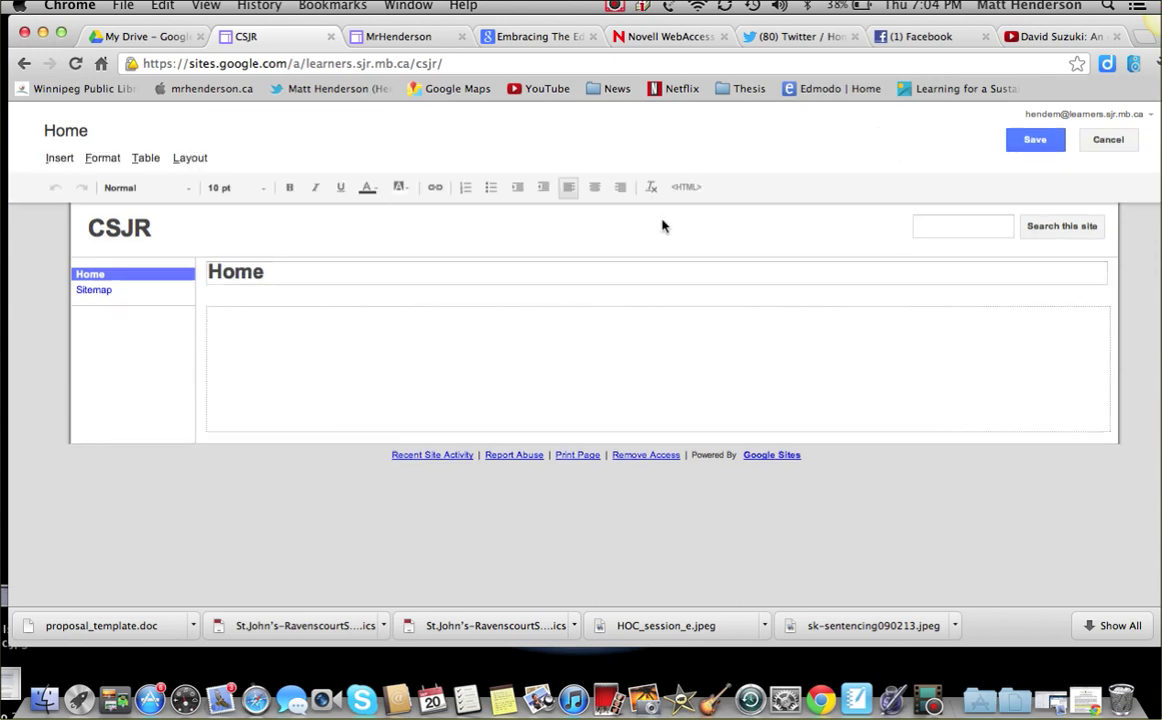
left_click(62, 158)
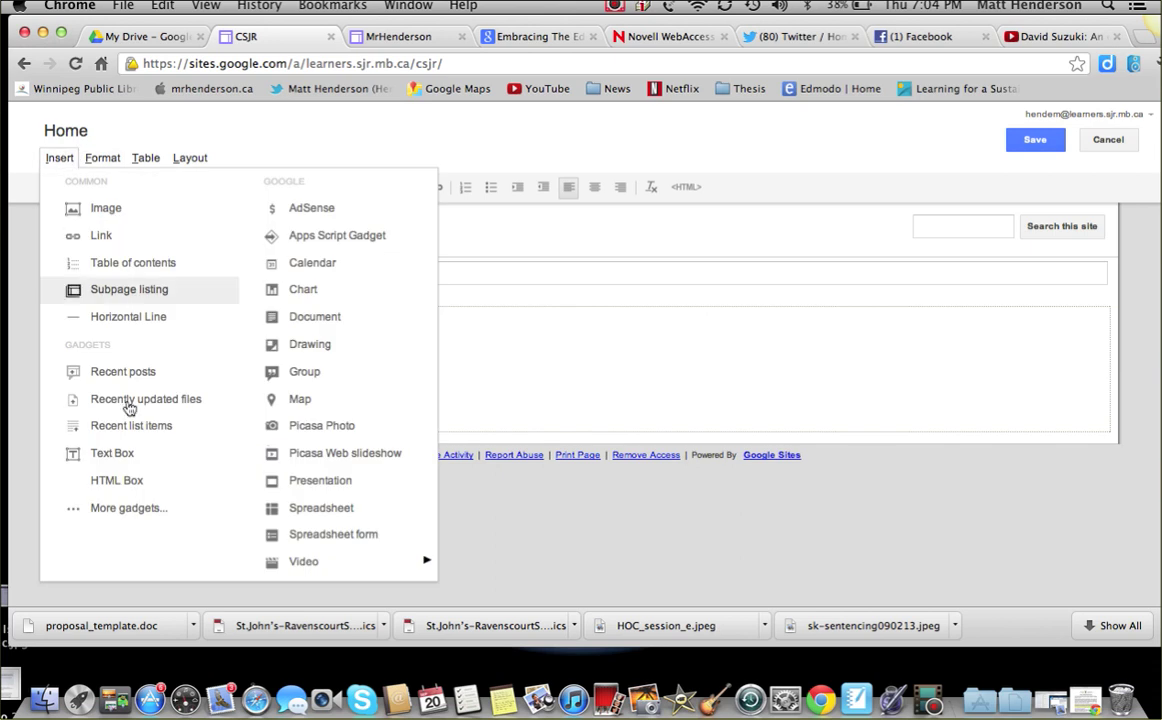
mouse_move(303, 561)
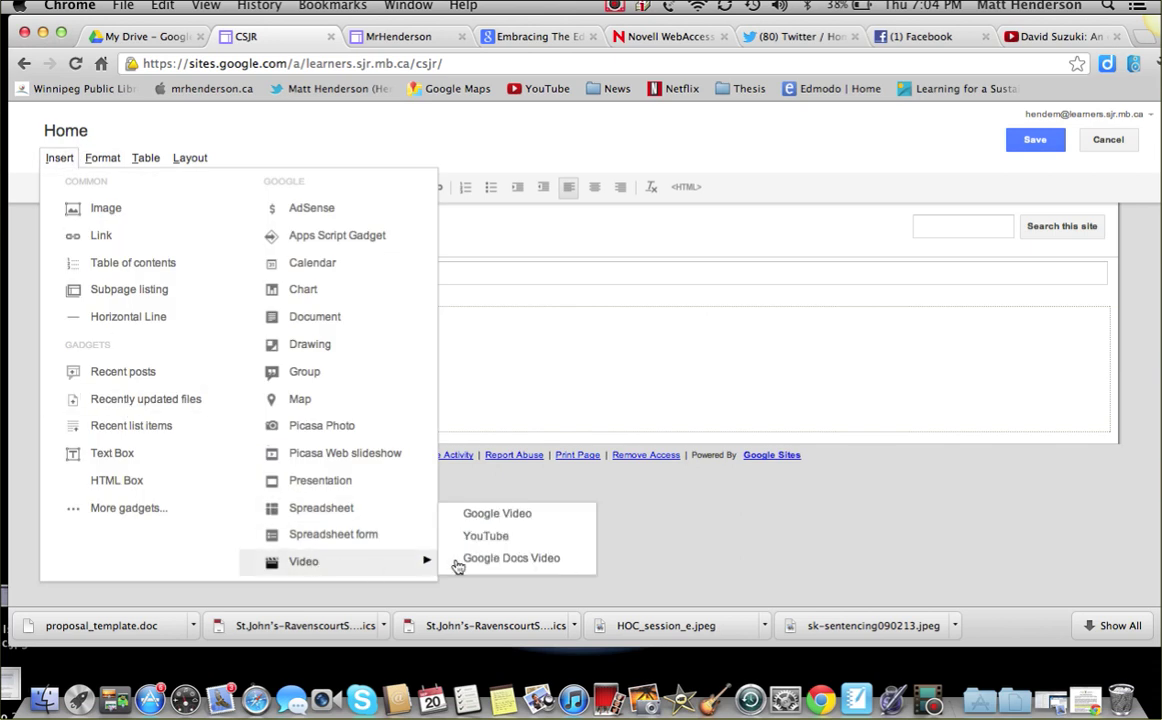
left_click(486, 537)
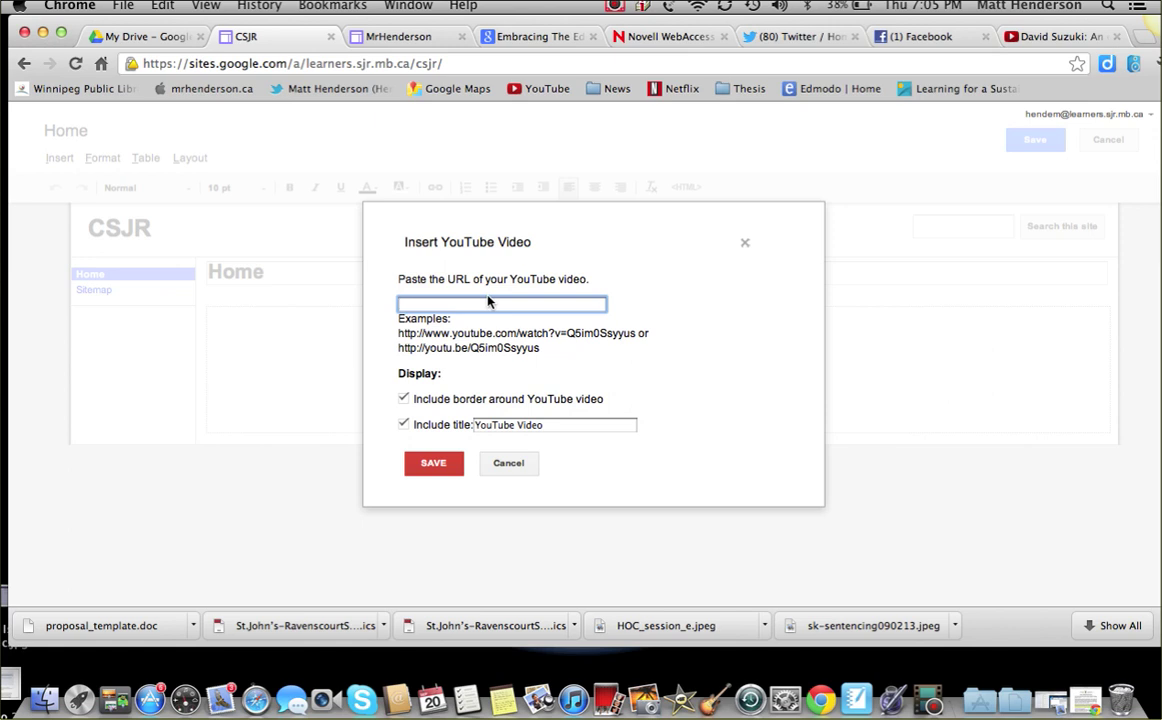
left_click(1035, 37)
Step: Go to the user's own YouTube channel (mrhendersonwpg)
left_click(408, 128)
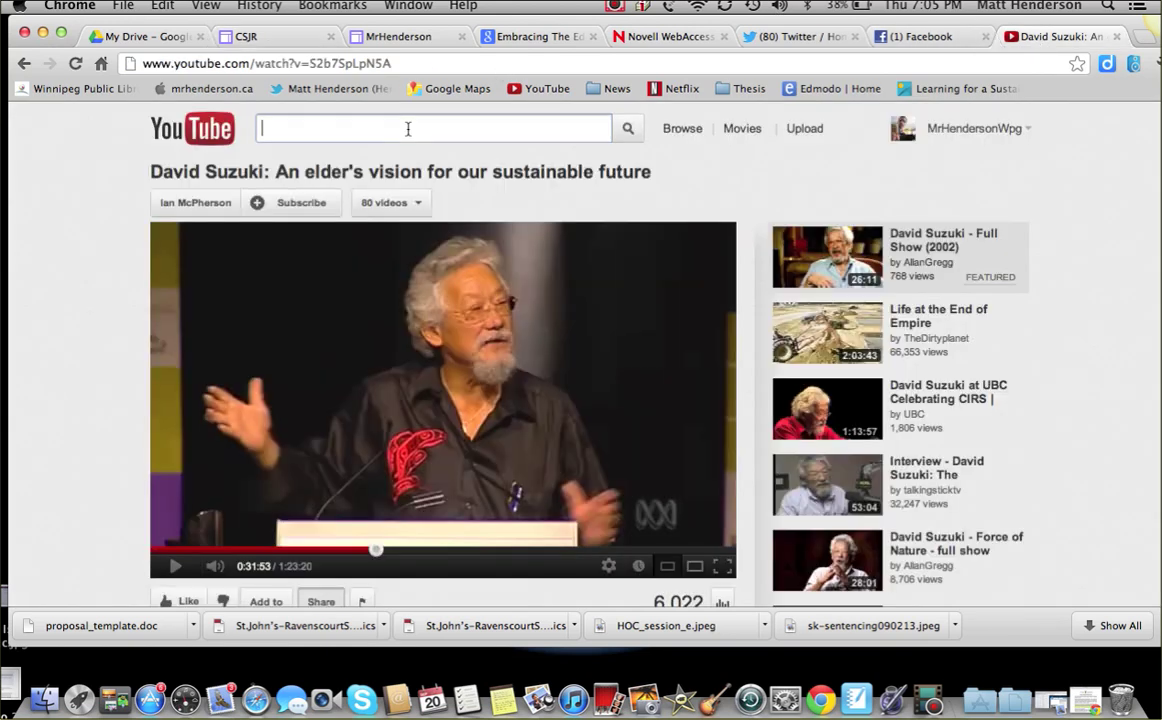
type("mrhen")
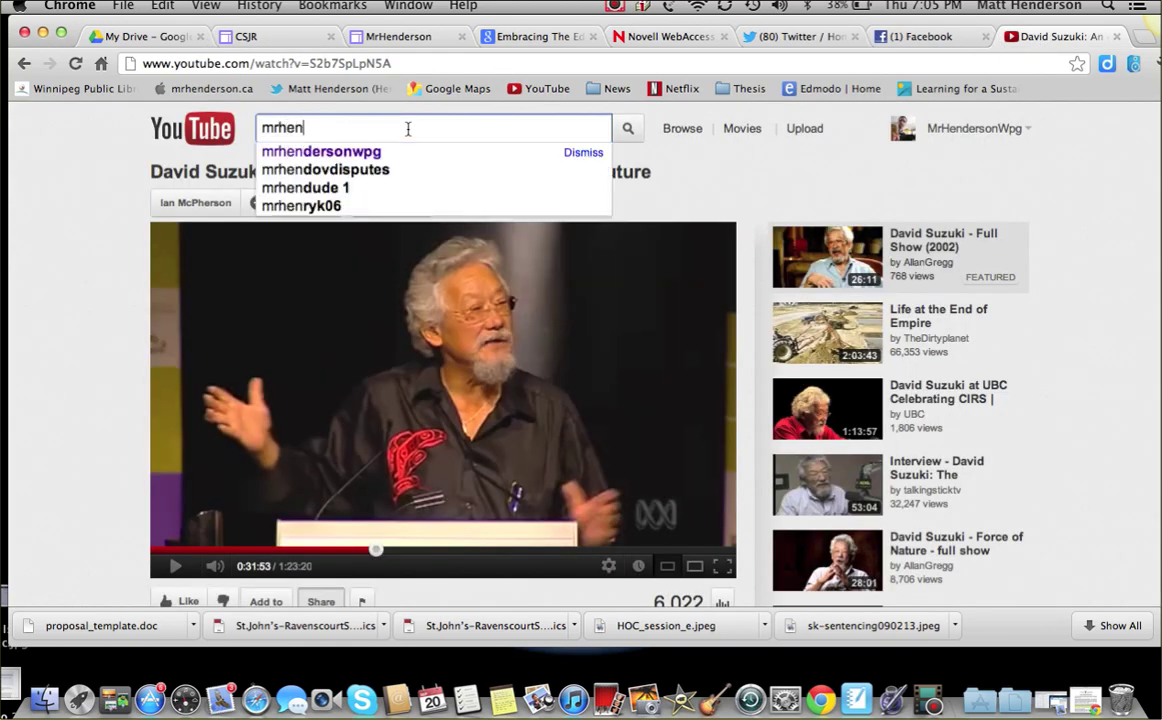
type("dersonwpg")
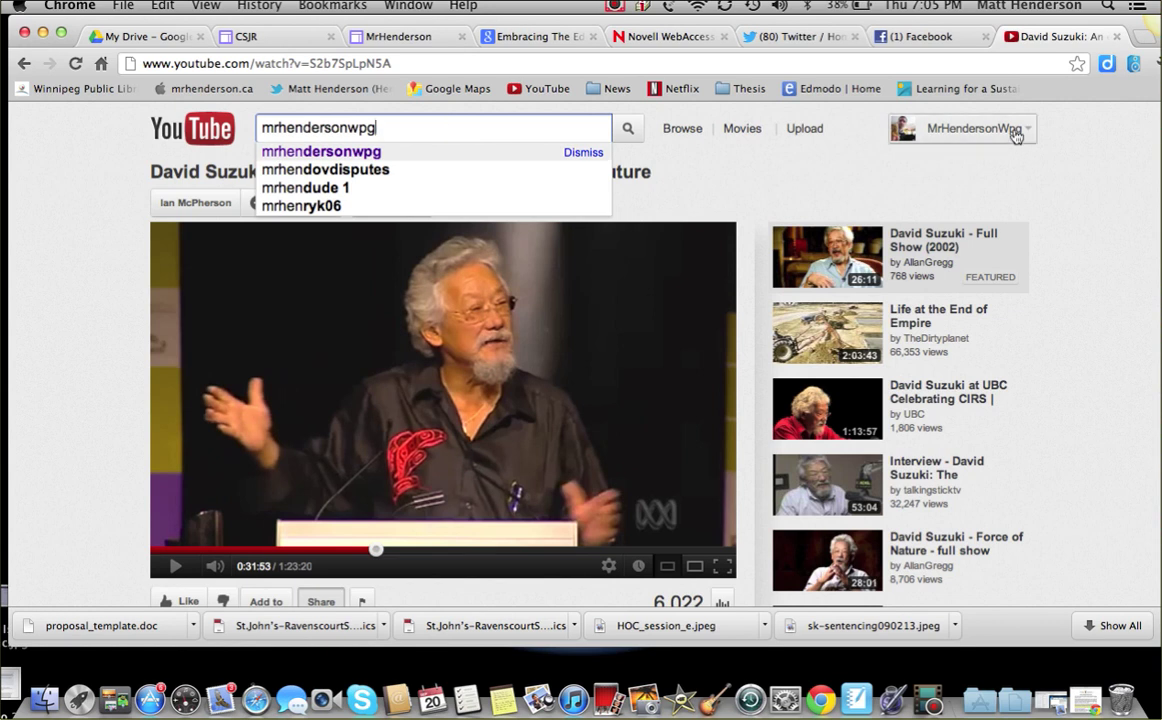
left_click(1014, 132)
left_click(929, 176)
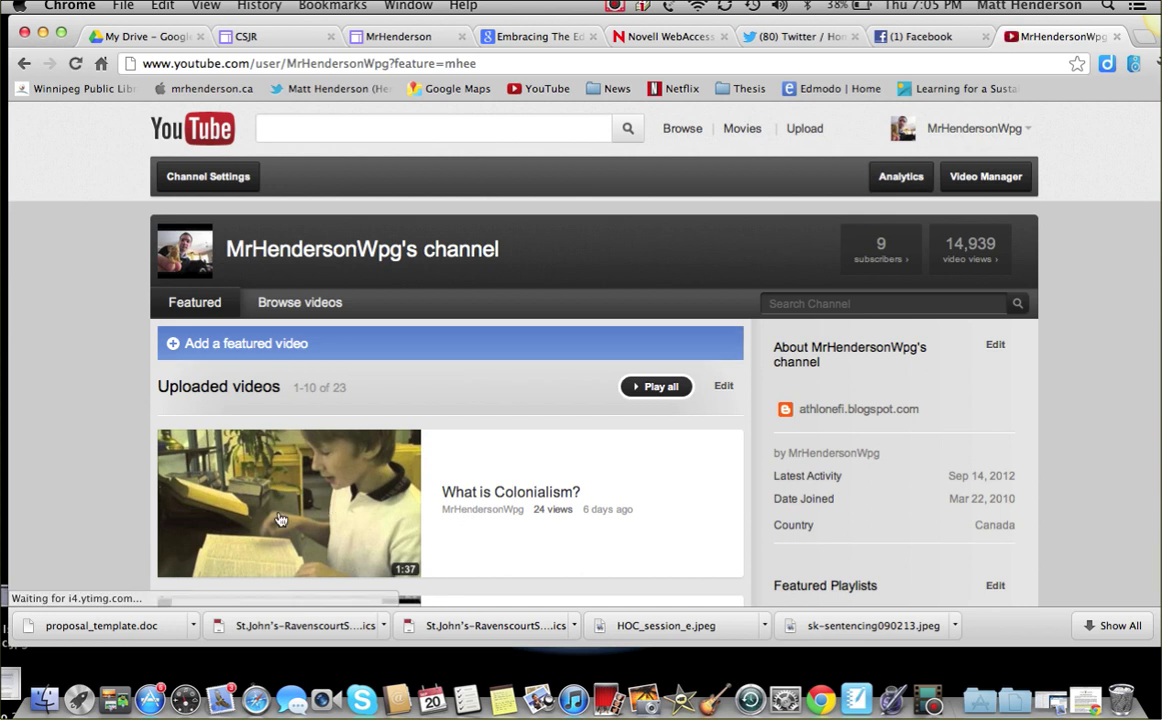
Step: Load more channel videos and open the CSJR Radio Promo video
scroll(281, 519, "down", 1)
scroll(281, 519, "down", 3)
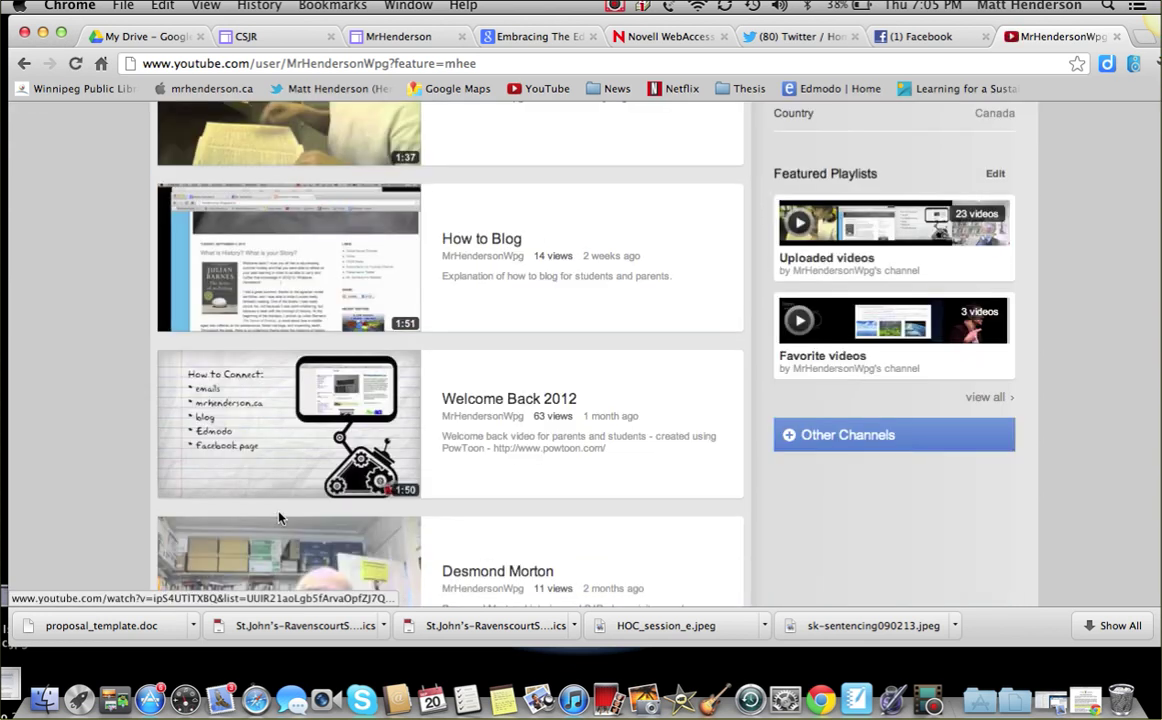
scroll(281, 519, "down", 3)
scroll(281, 519, "down", 2)
scroll(281, 519, "down", 4)
scroll(281, 519, "down", 3)
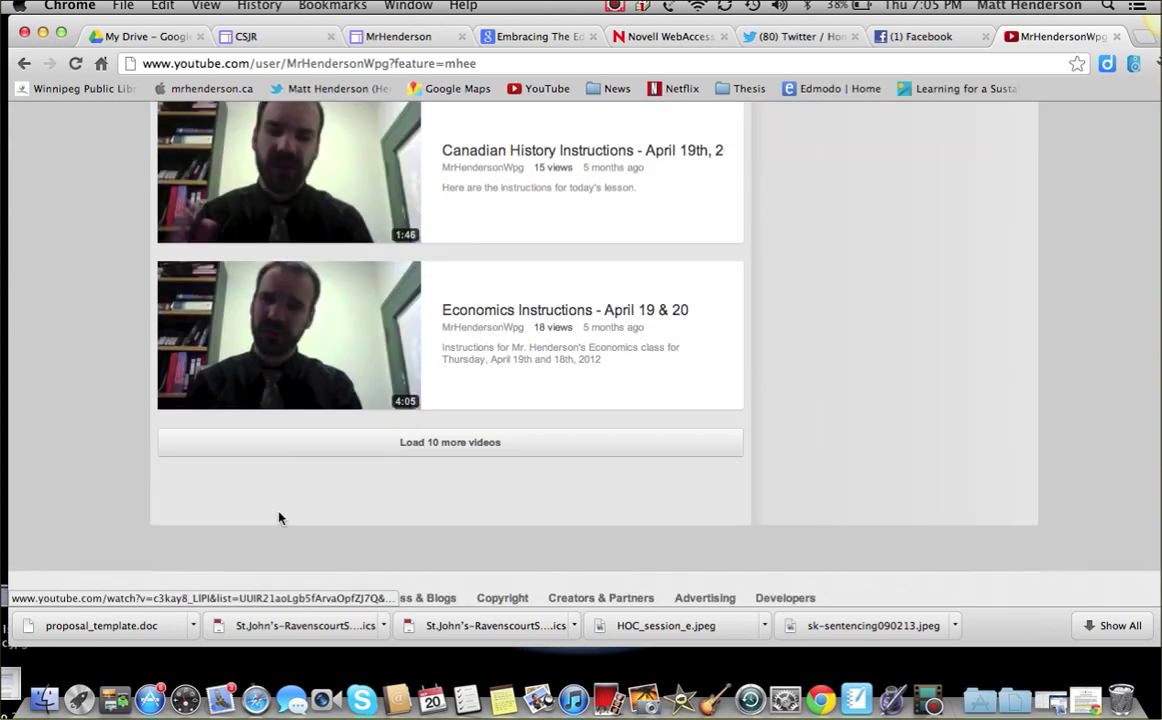
left_click(438, 523)
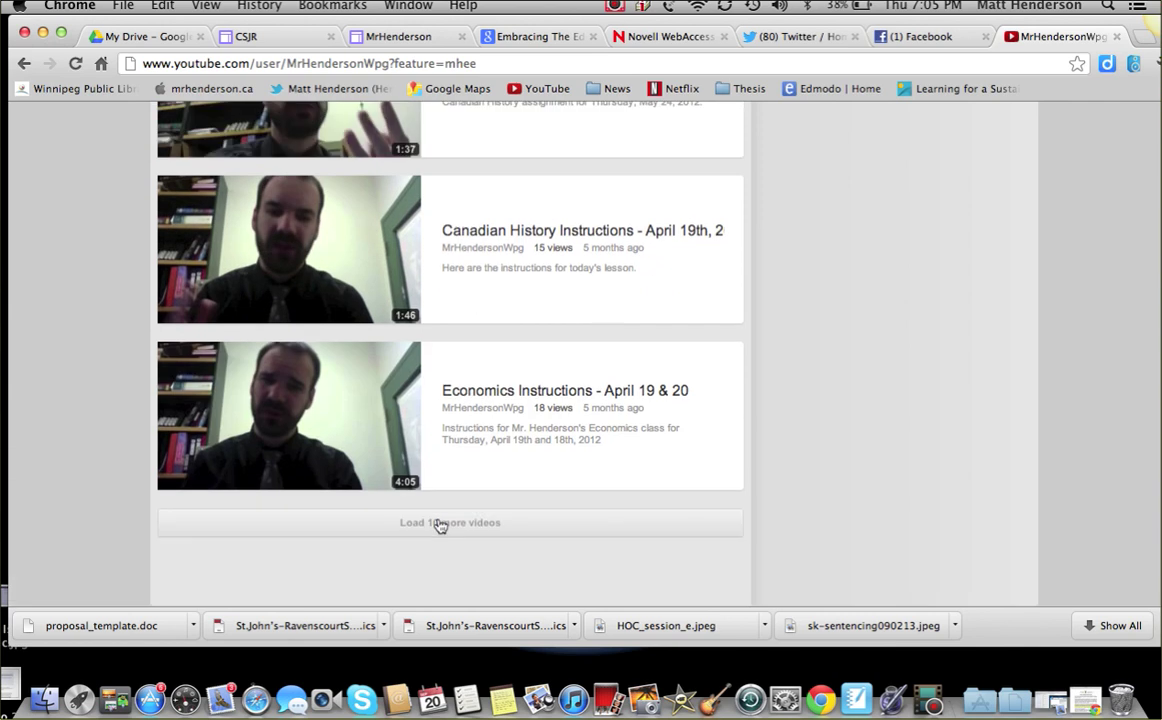
scroll(438, 525, "down", 1)
scroll(438, 525, "down", 1)
left_click(323, 505)
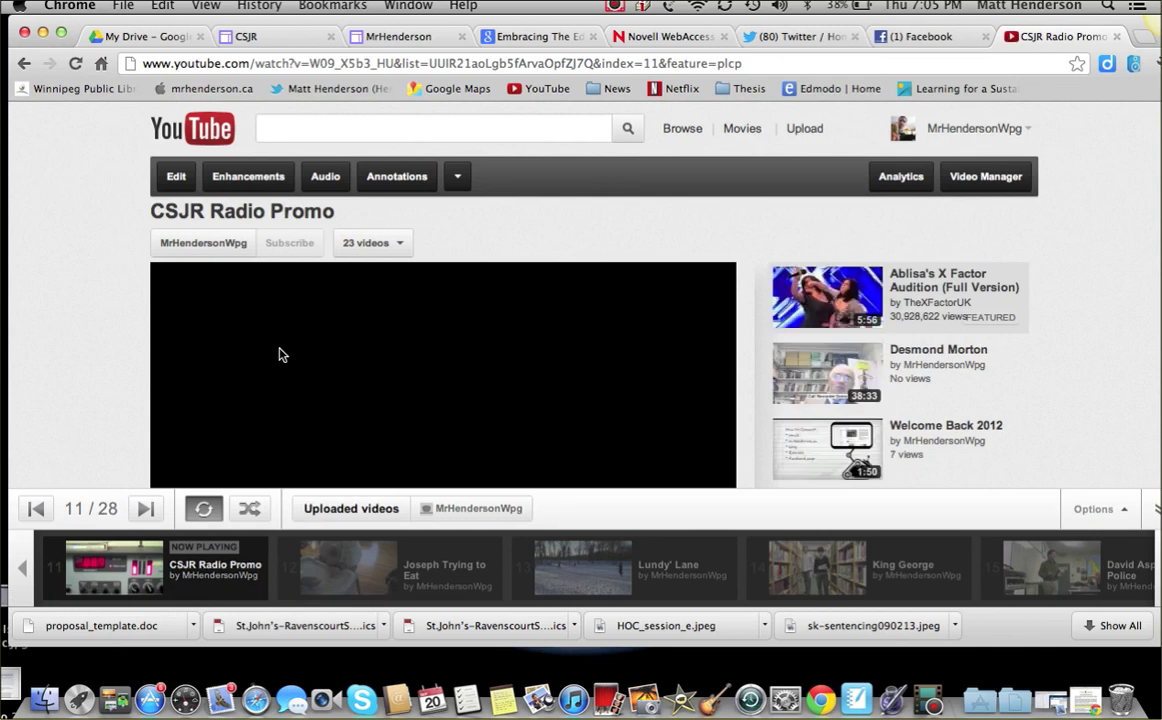
scroll(281, 354, "down", 2)
scroll(281, 354, "down", 1)
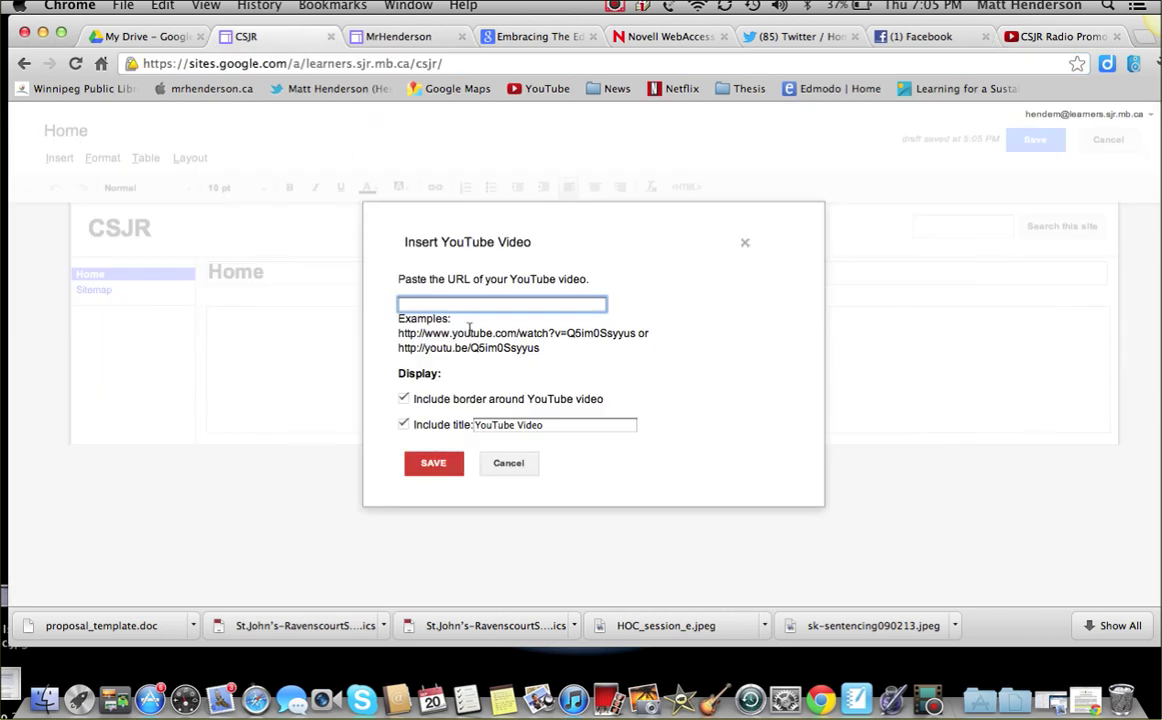
Step: Embed the CSJR Radio Promo video on Home without border or title, and save the page
key("super+v")
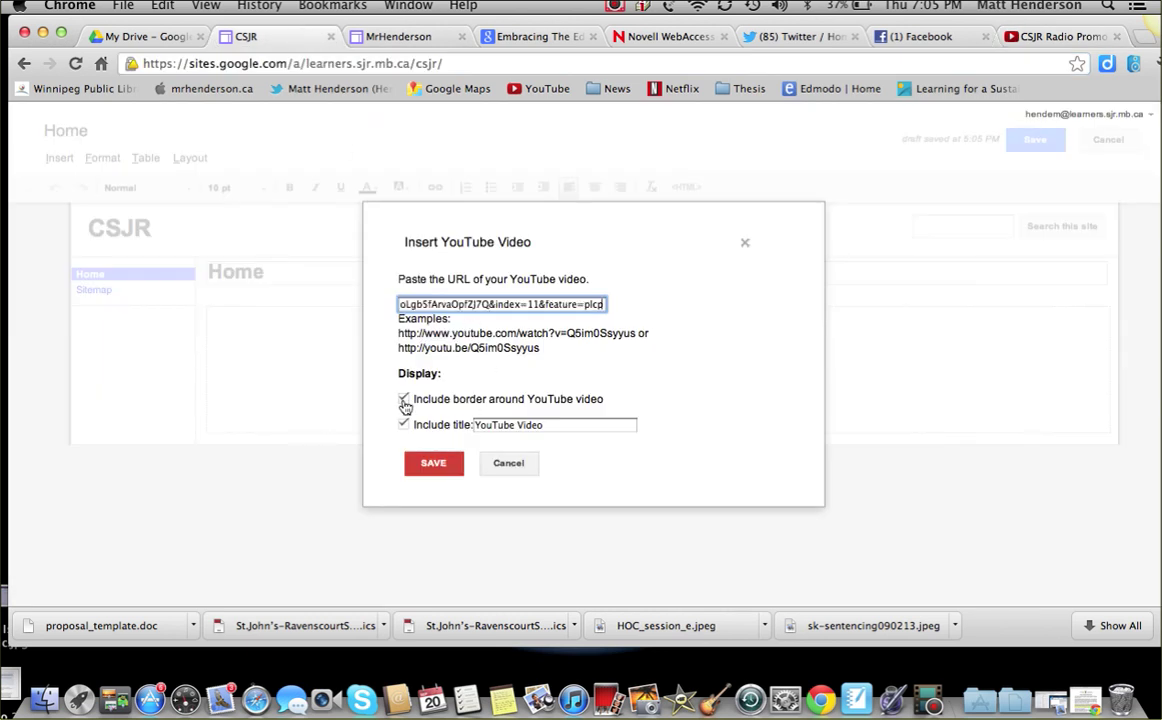
left_click(403, 398)
left_click(406, 424)
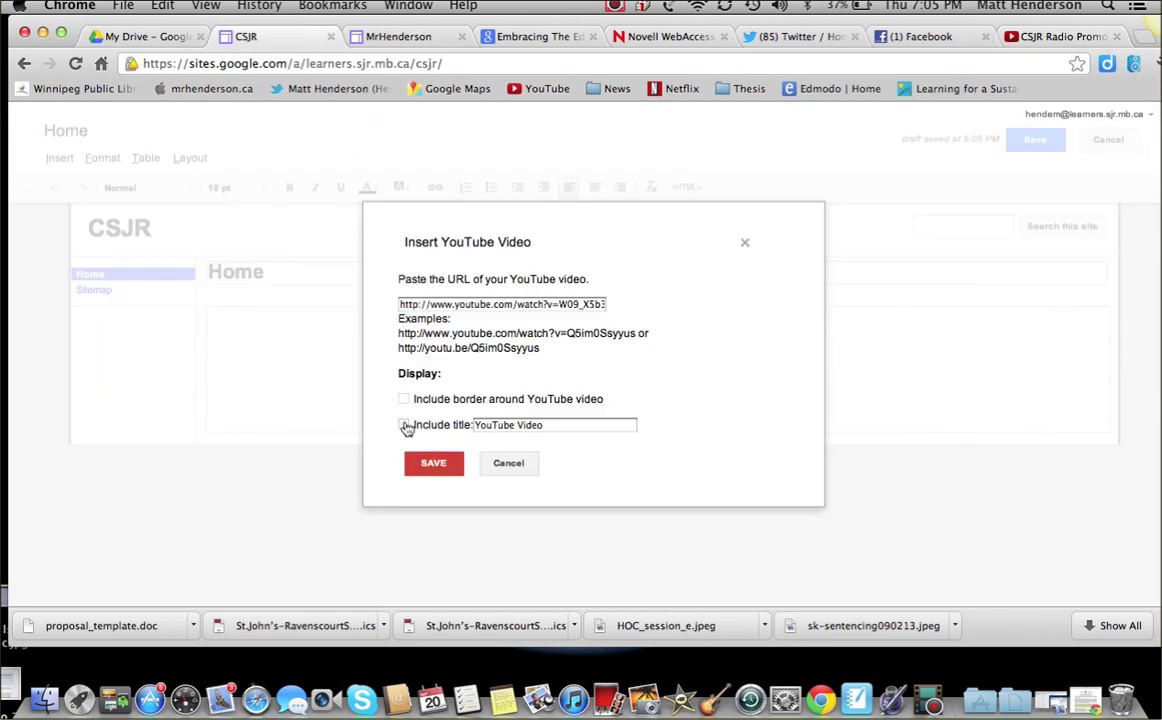
triple_click(507, 426)
type("CSJR")
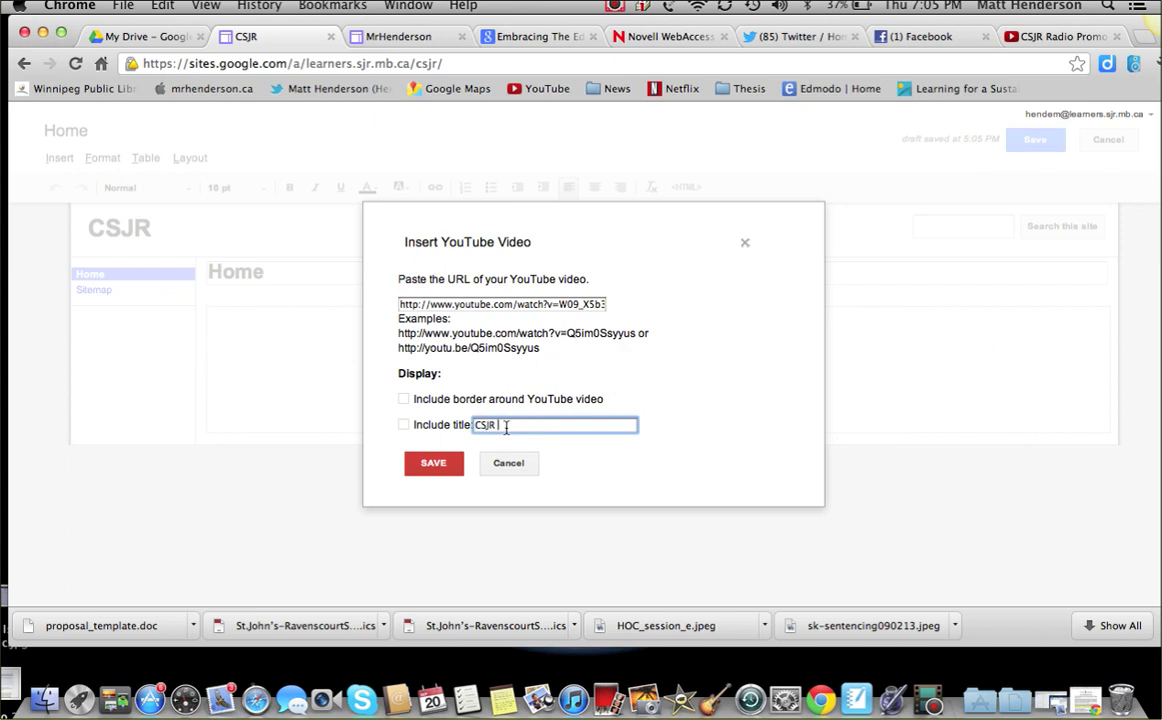
type("romo")
left_click(440, 463)
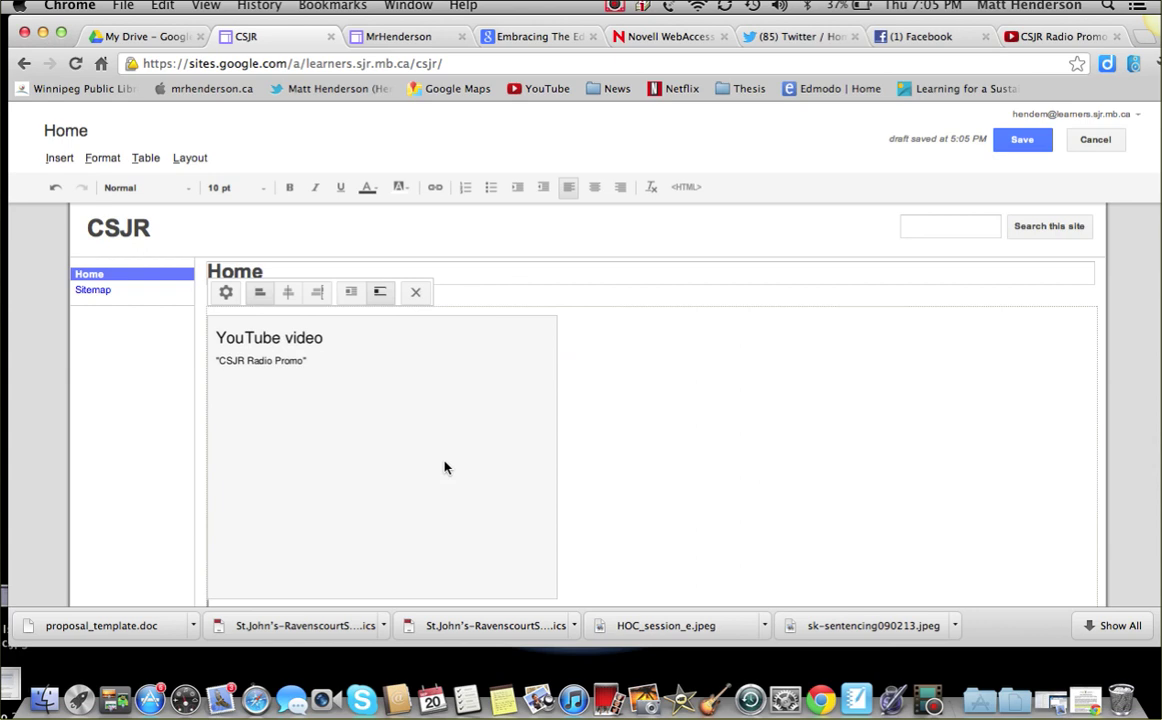
left_click(1026, 146)
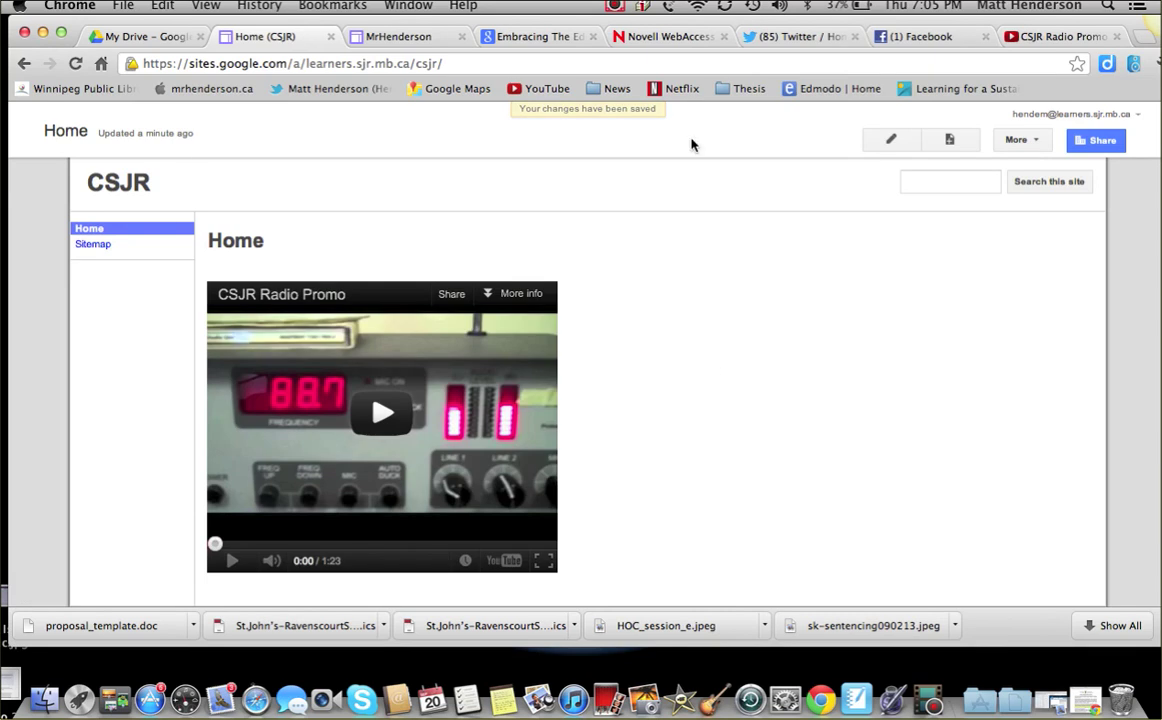
left_click(946, 146)
type("F")
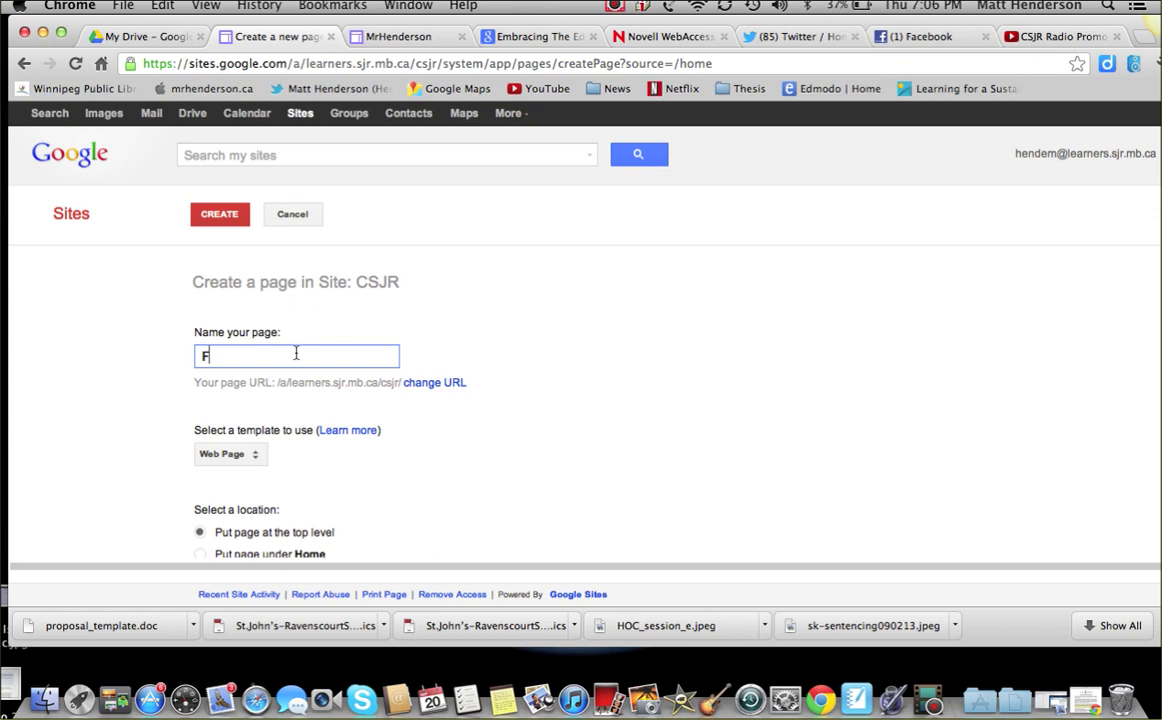
Step: Create a File Cabinet page named 'Past Shows'
type("ile")
key("BackSpace")
key("BackSpace")
key("BackSpace")
key("BackSpace")
type("Past Shows")
left_click(254, 462)
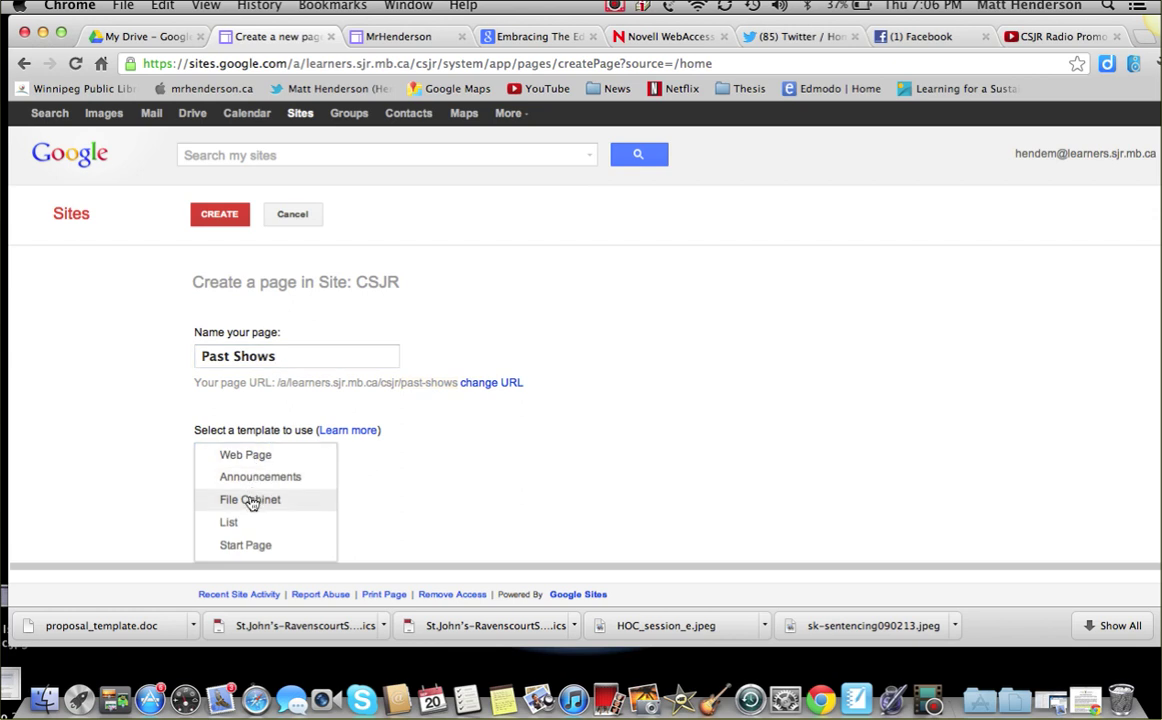
left_click(252, 500)
left_click(226, 222)
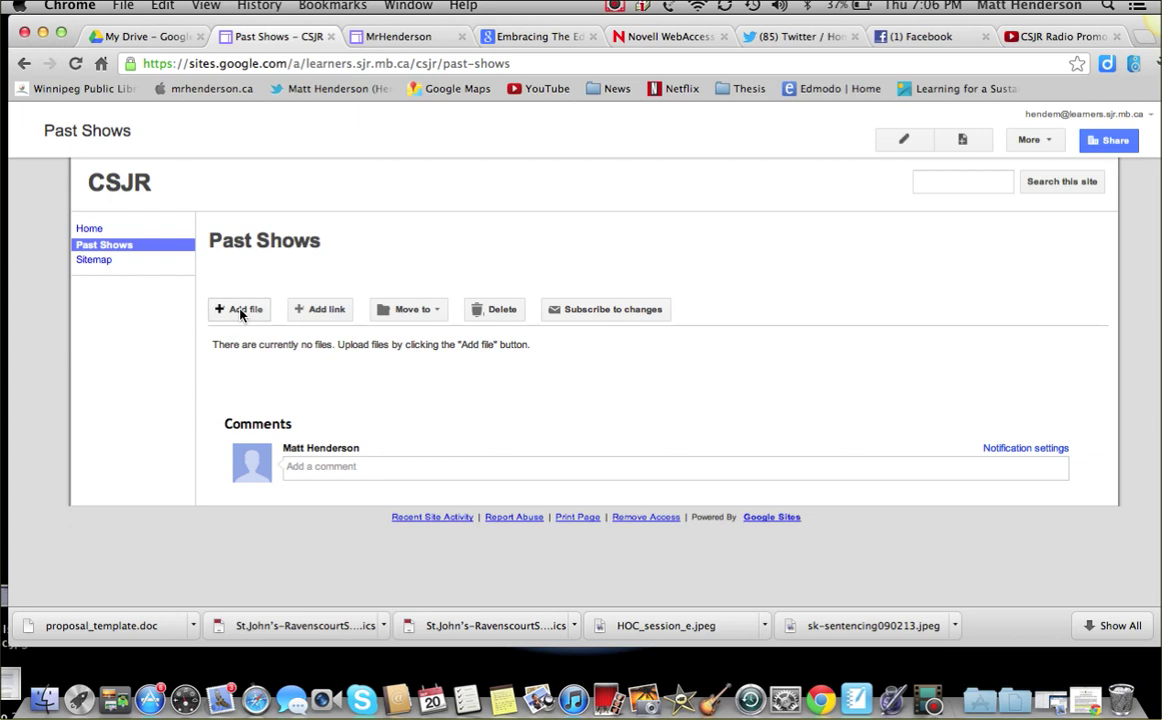
left_click(240, 310)
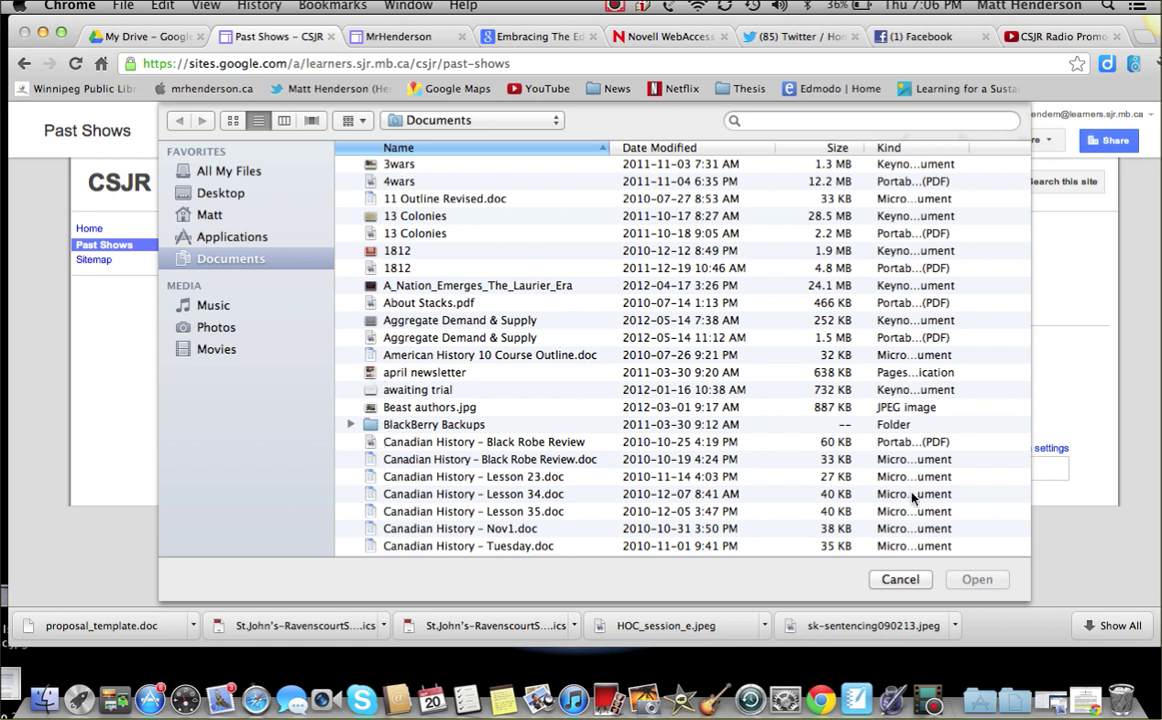
left_click(900, 579)
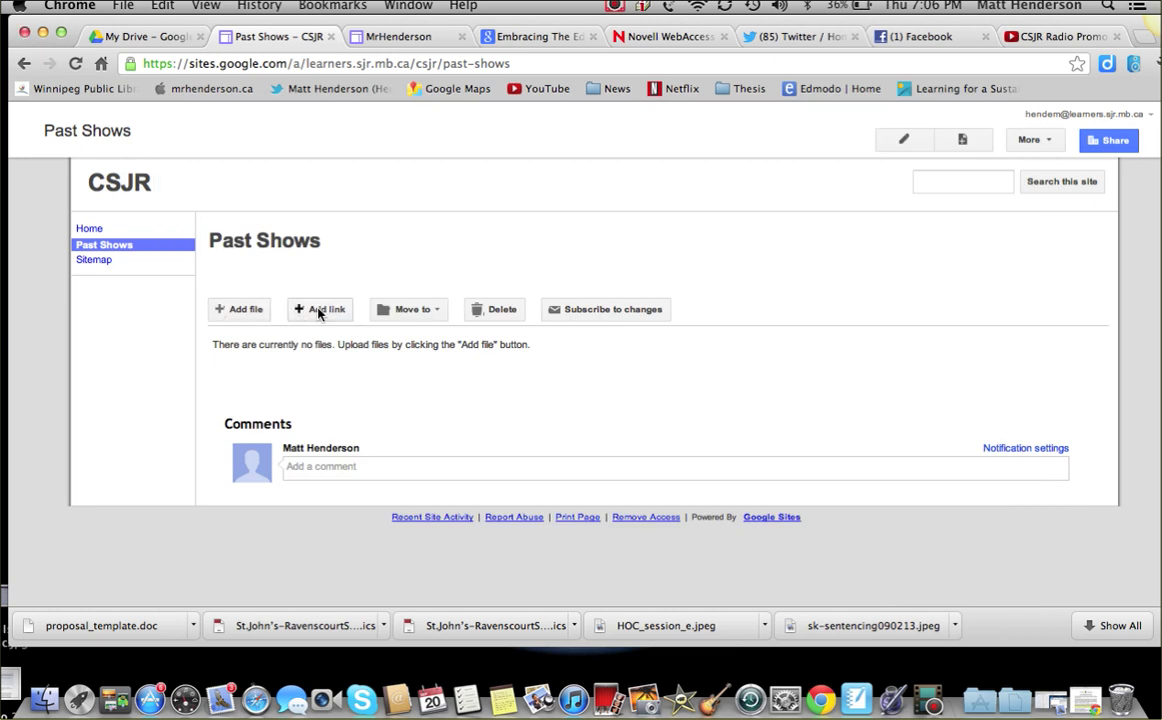
Step: View the MrHenderson site's Notes file cabinet as an example of uploaded PDFs
left_click(398, 37)
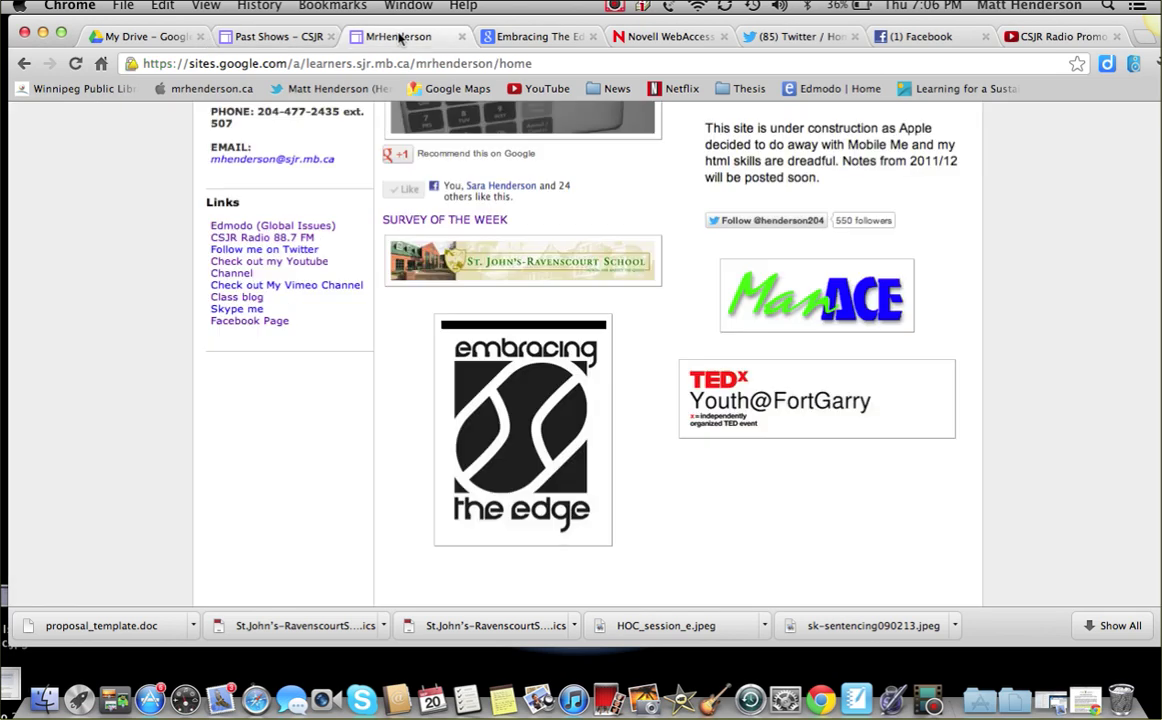
scroll(208, 254, "up", 1)
scroll(190, 256, "up", 5)
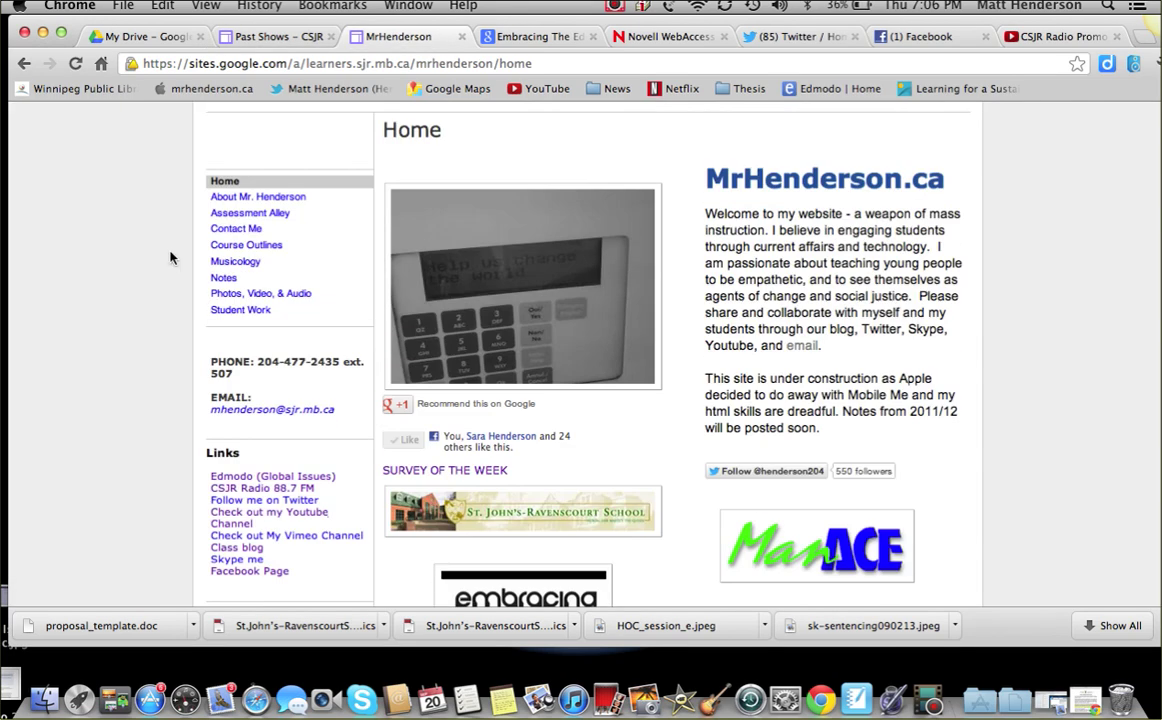
left_click(229, 284)
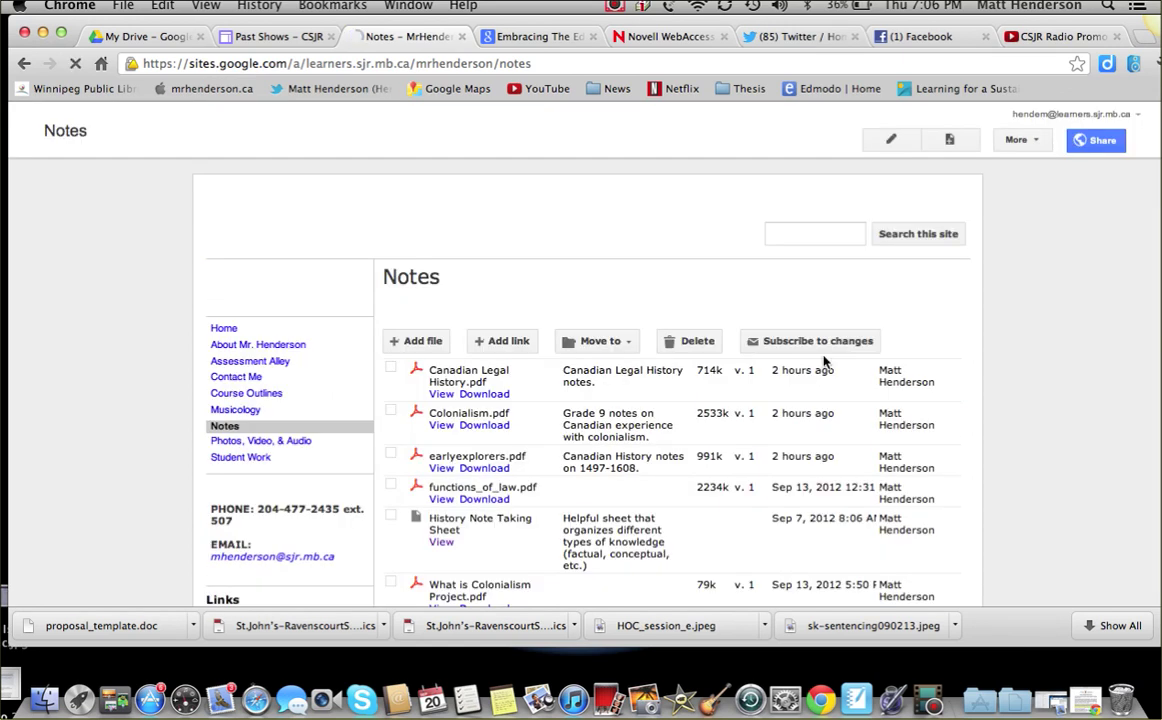
scroll(1018, 403, "down", 3)
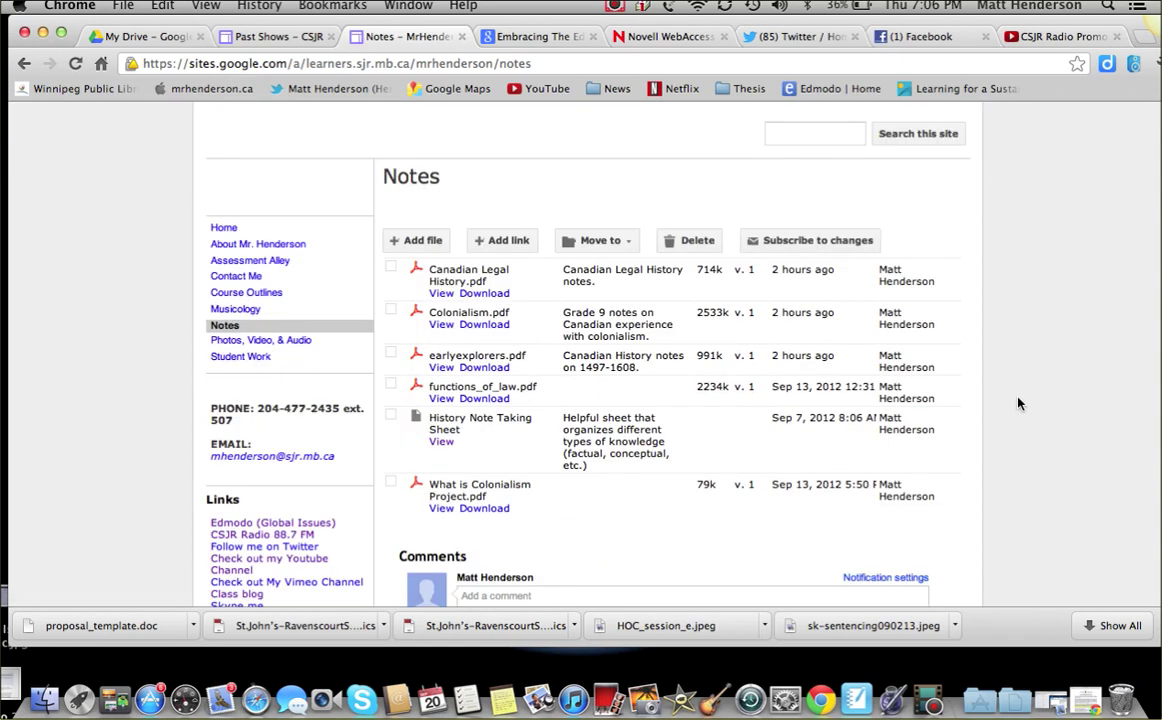